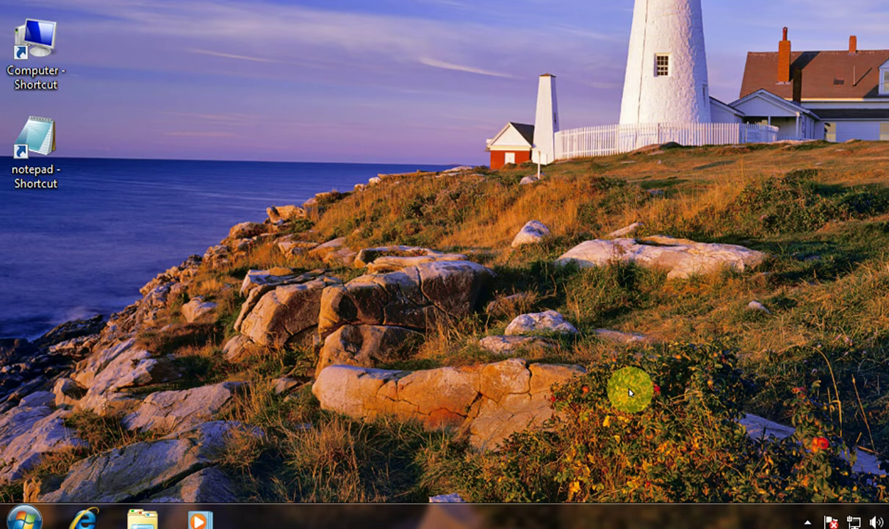
Open the Advanced Tools page of Performance Information and Tools, starting from the Computer shortcut's system properties
double_click(26, 35)
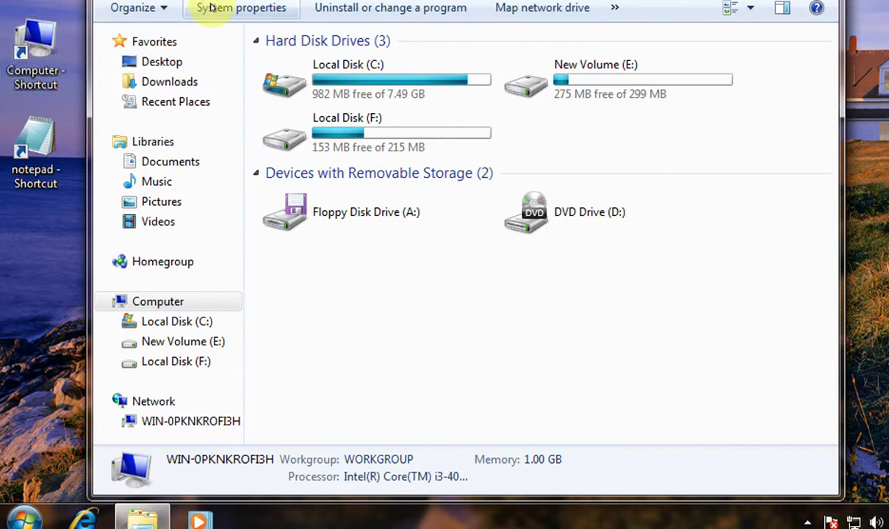
left_click(210, 7)
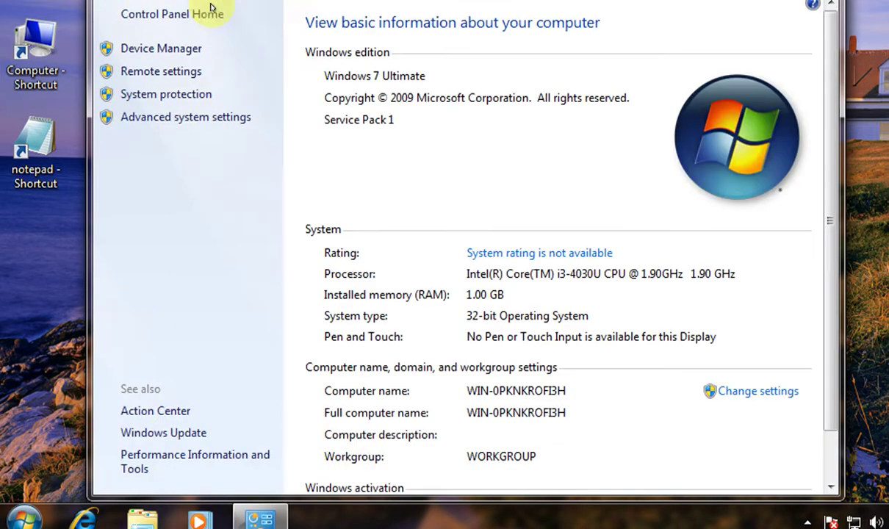
left_click(159, 456)
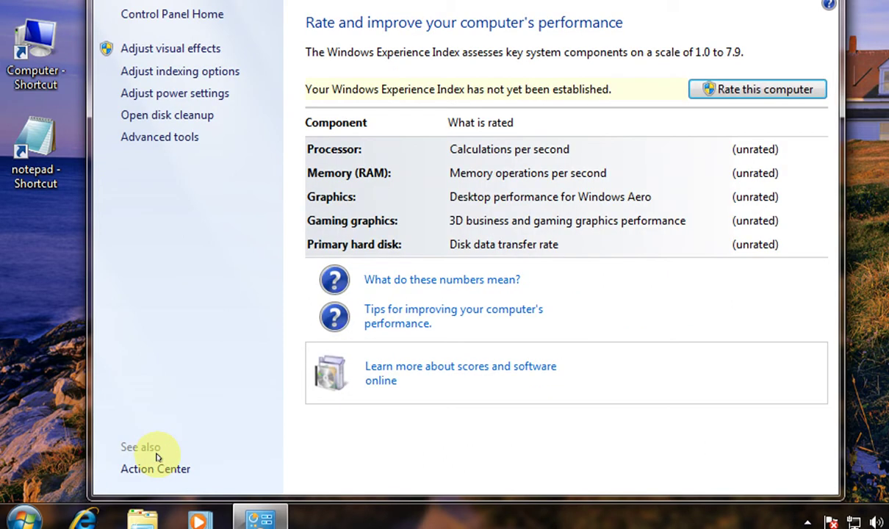
left_click(152, 138)
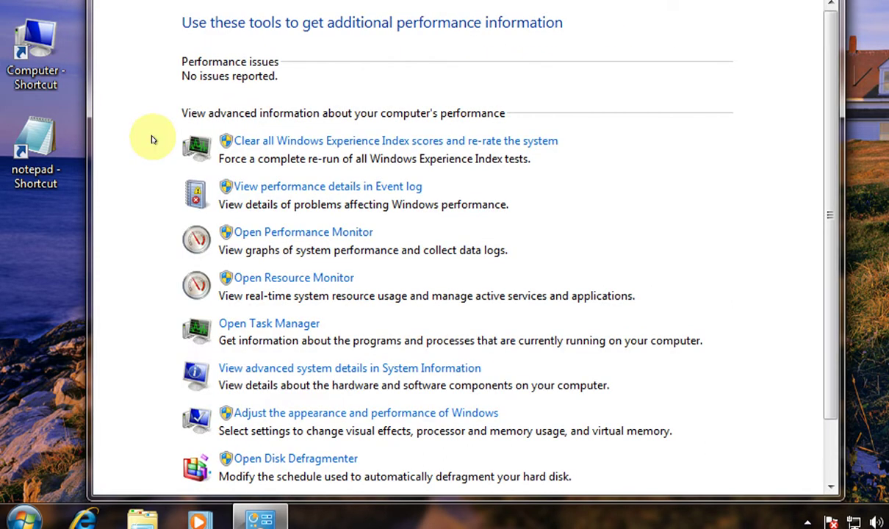
Start a complete re-run of the Windows Experience Index tests and cancel the running assessment
left_click(304, 143)
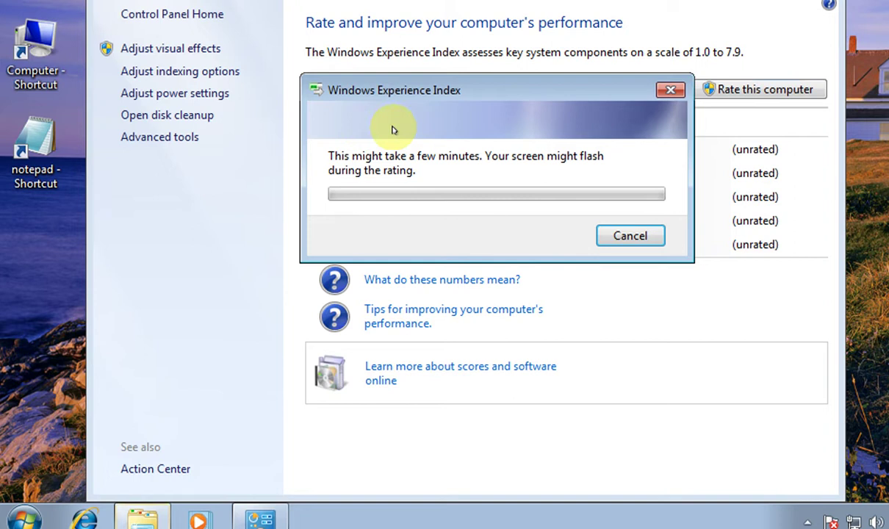
left_click_drag(437, 90, 195, 213)
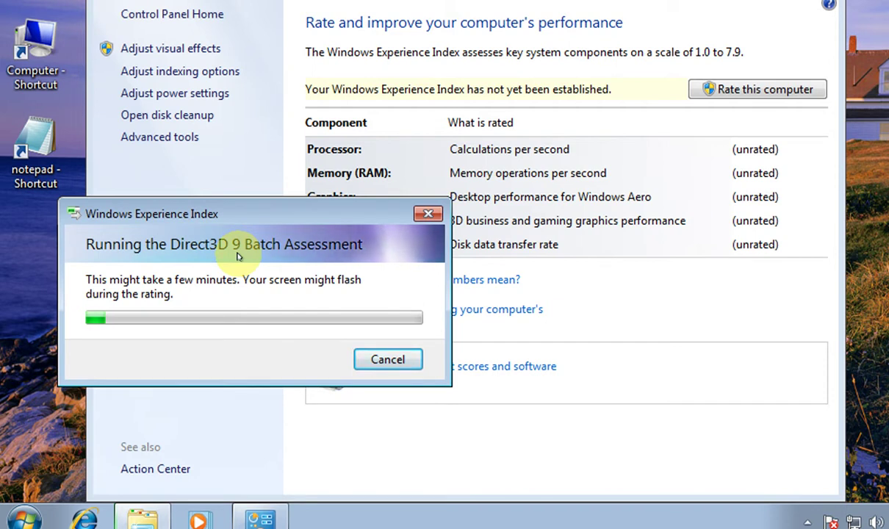
left_click(386, 363)
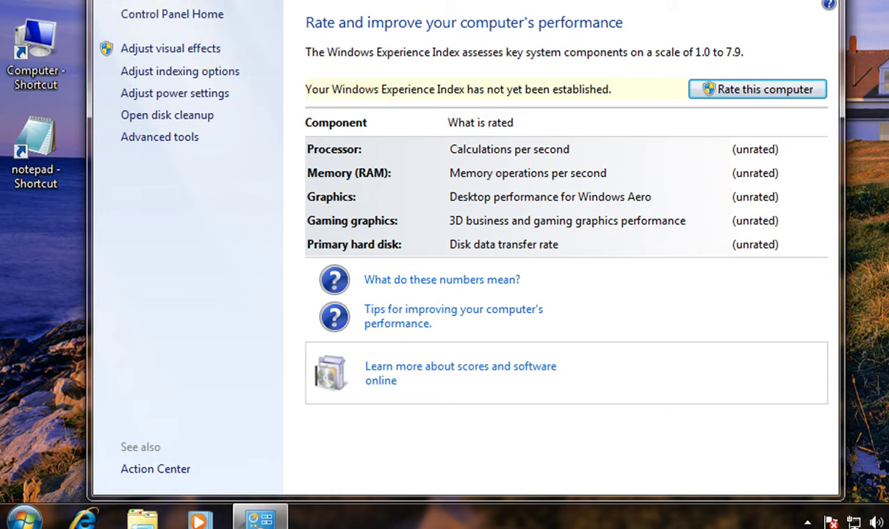
Return to the advanced performance tools, open the performance details in the Event log, and widen the log tree
left_click(135, 140)
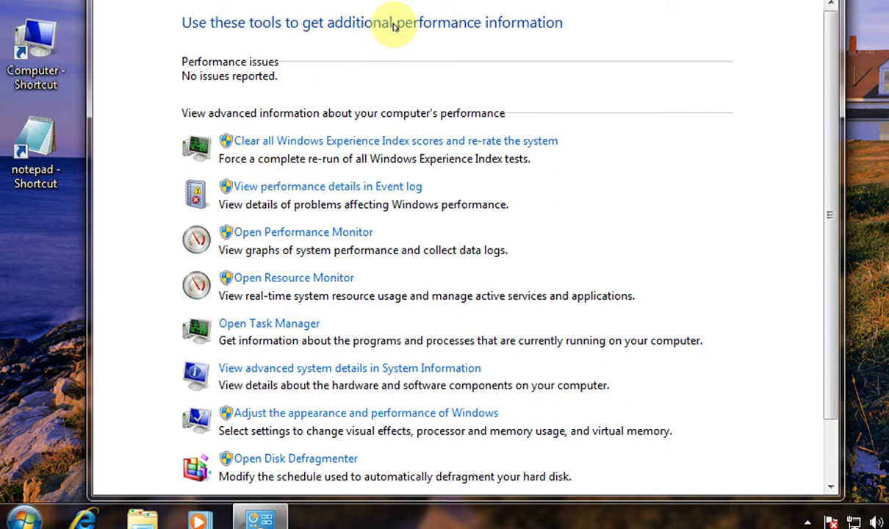
left_click(357, 188)
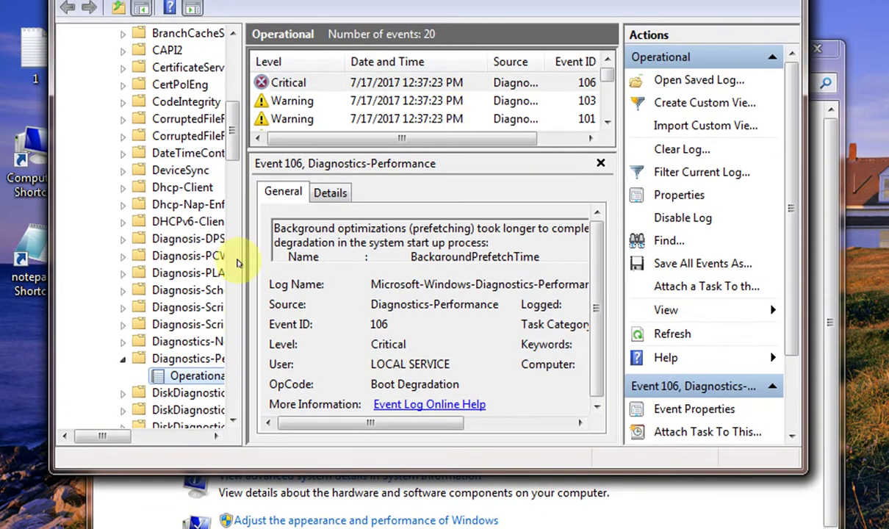
left_click_drag(235, 277, 270, 281)
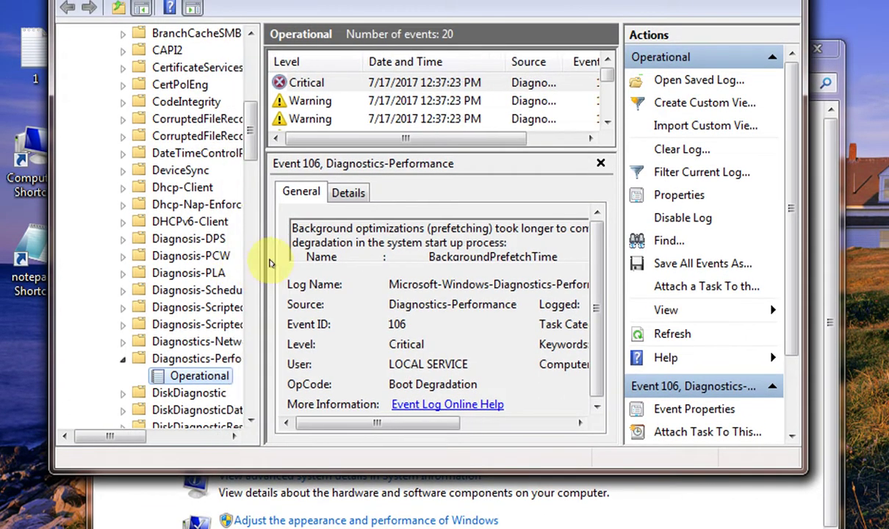
Examine the Event 103 startup service warning, enlarging the Event Viewer window and details area to read the full description
left_click(397, 96)
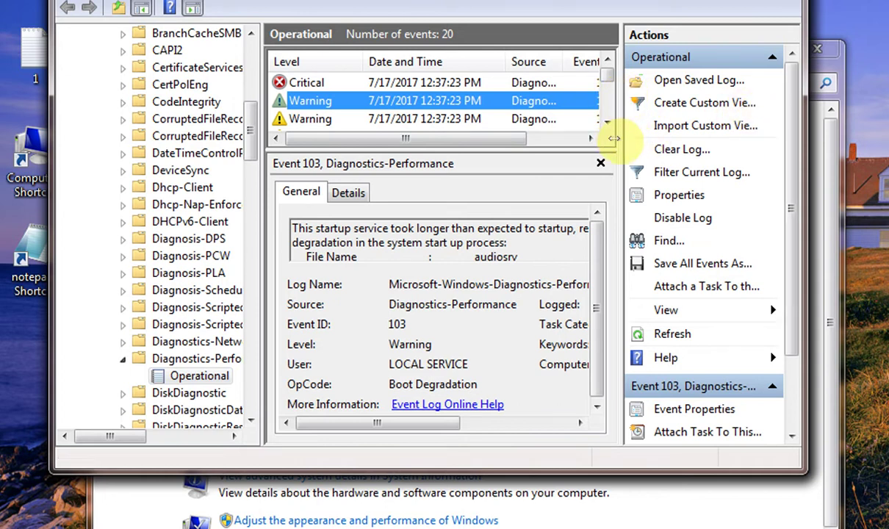
left_click_drag(614, 138, 710, 139)
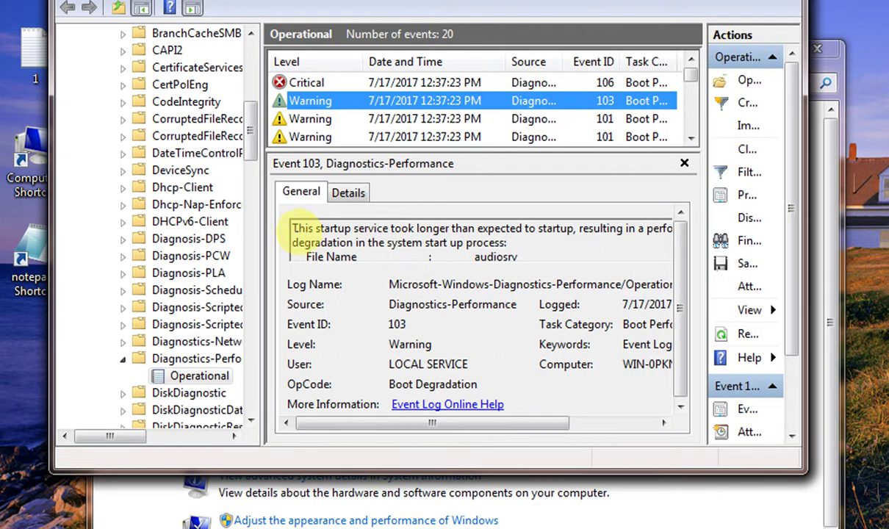
left_click_drag(292, 231, 344, 243)
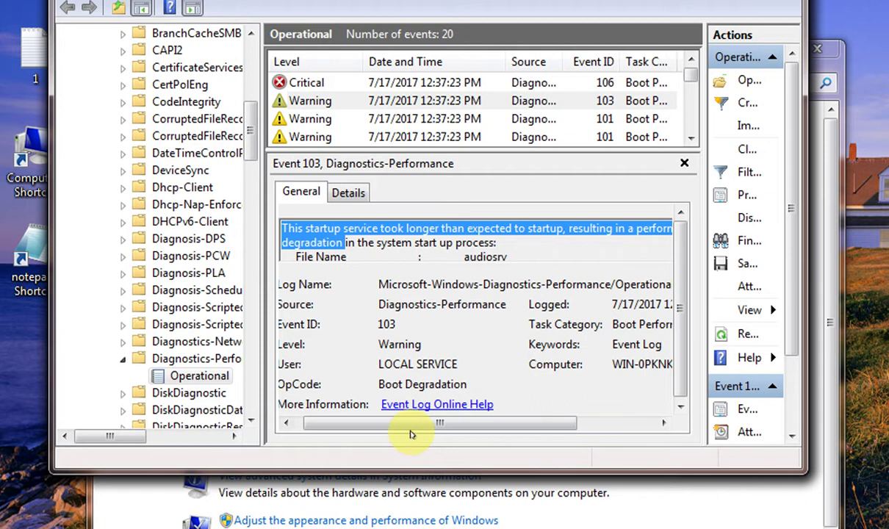
left_click_drag(420, 424, 383, 487)
left_click(396, 240)
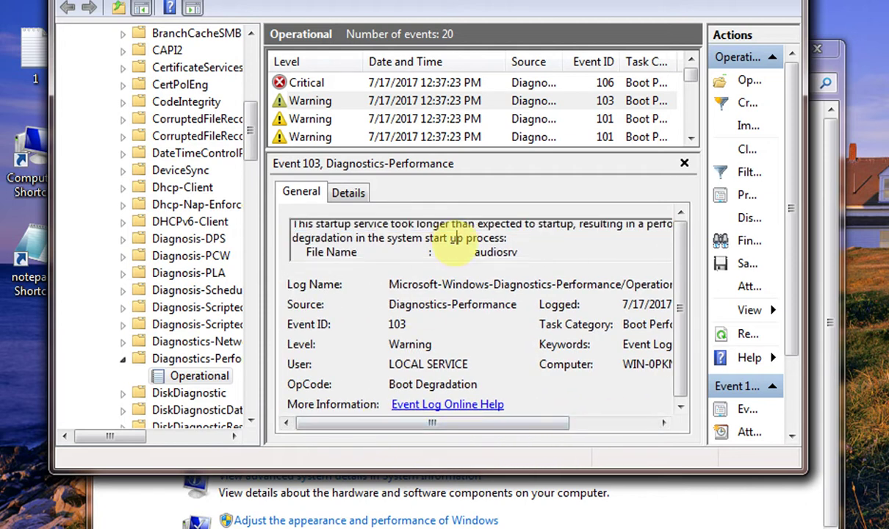
scroll(455, 243, "down", 2)
scroll(453, 242, "up", 3)
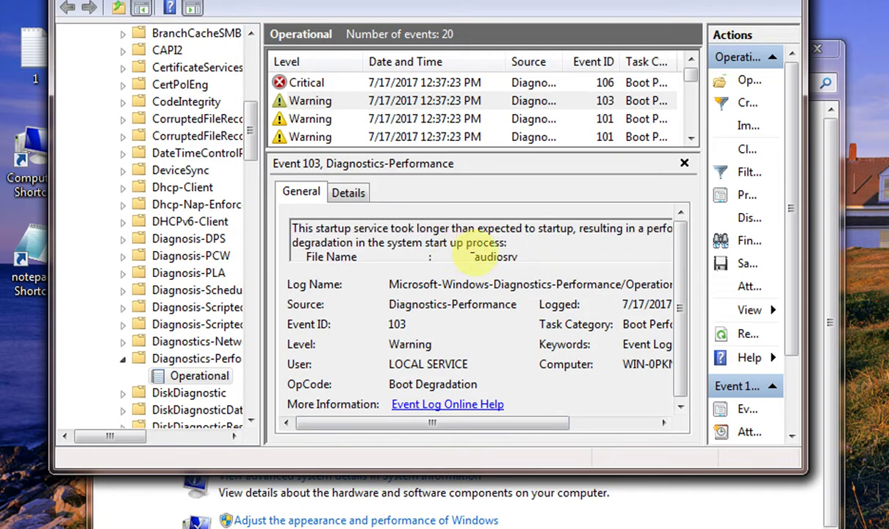
left_click_drag(476, 255, 518, 253)
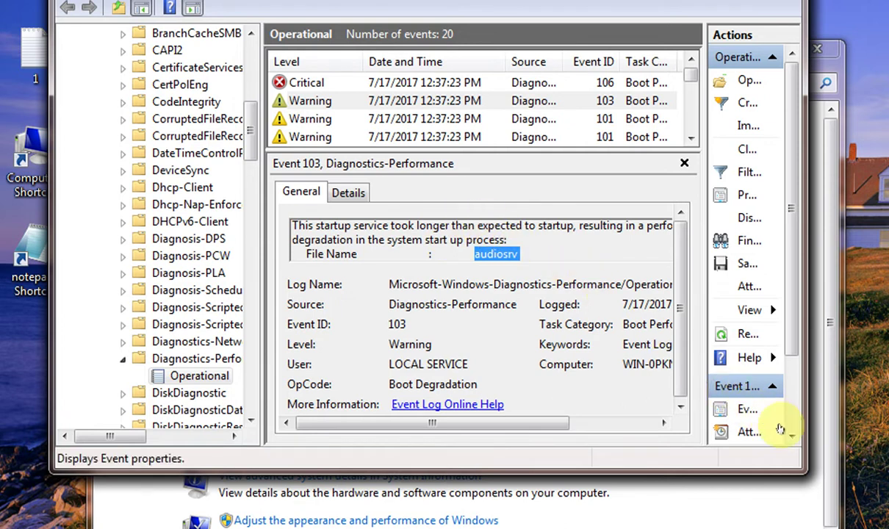
left_click_drag(797, 464, 882, 521)
left_click(605, 316)
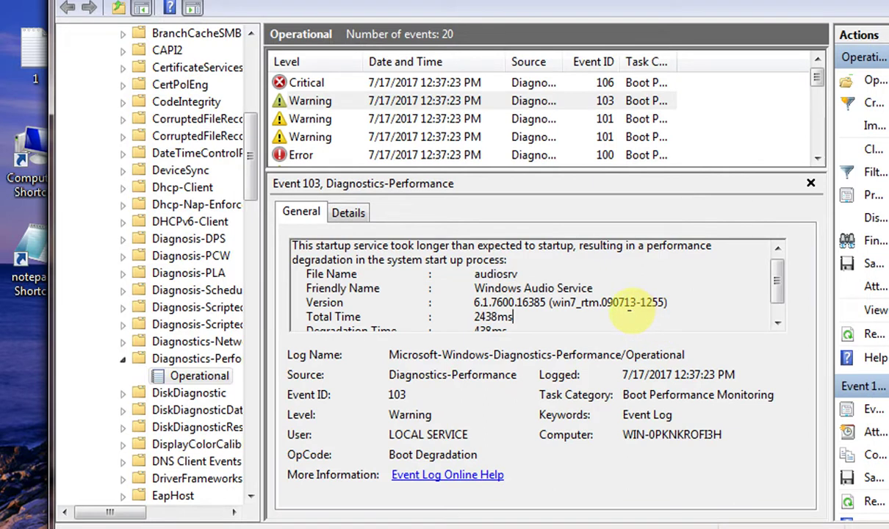
Examine the critical event 106, the error event 100 and the event 109 device warnings, and close Event Viewer
left_click(300, 81)
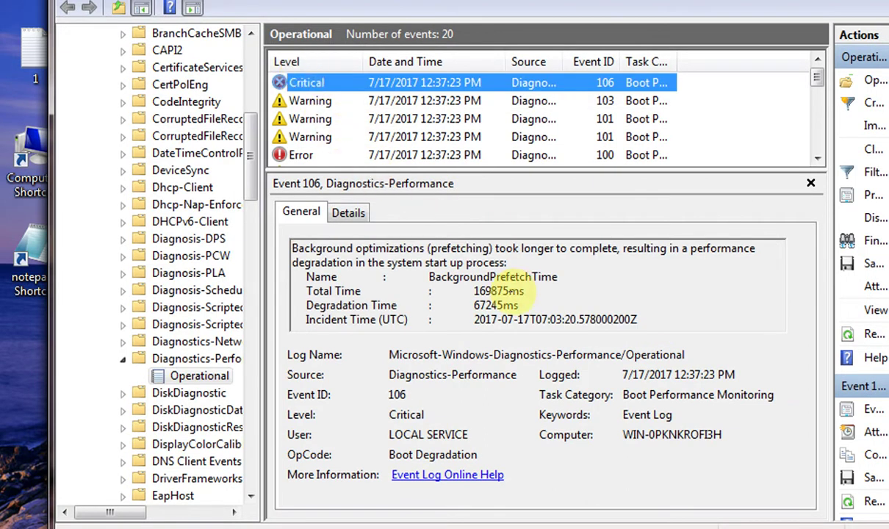
left_click(347, 159)
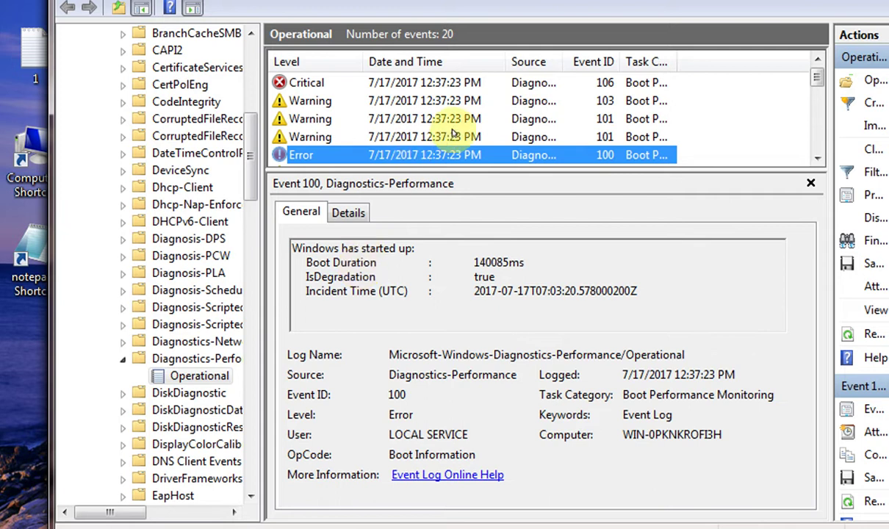
left_click(815, 91)
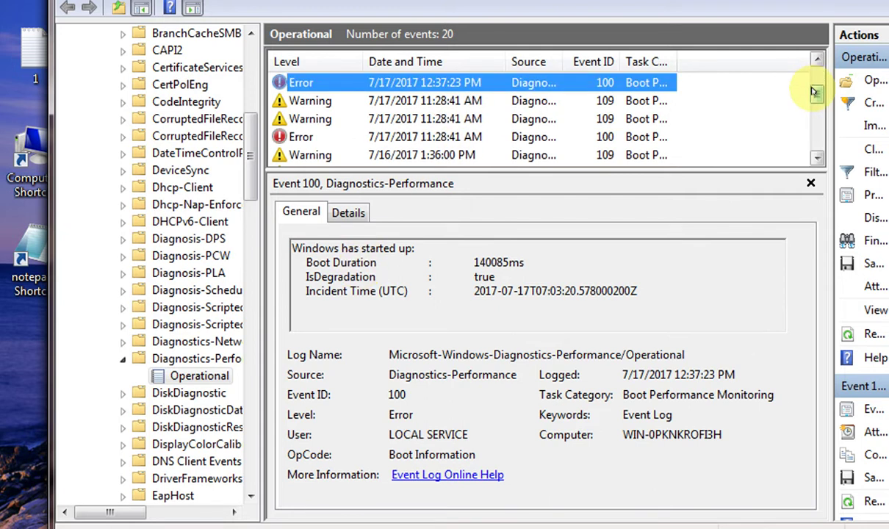
left_click(381, 119)
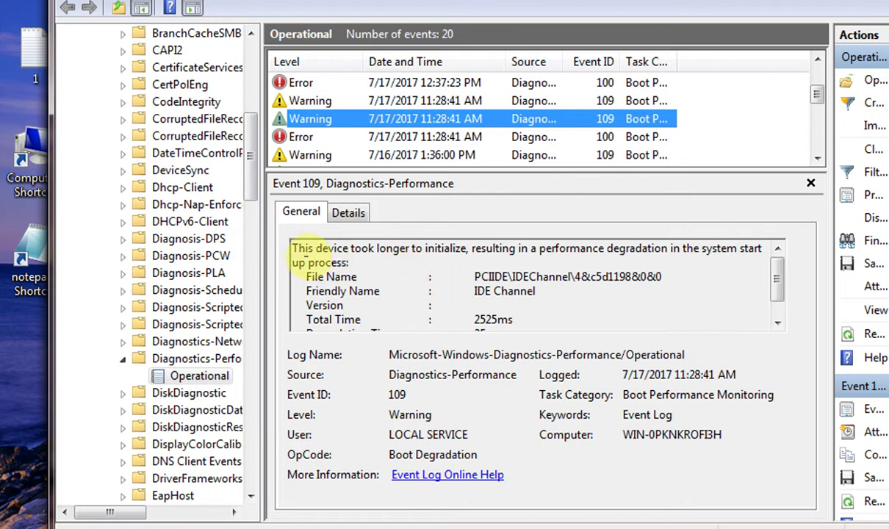
left_click_drag(308, 262, 356, 276)
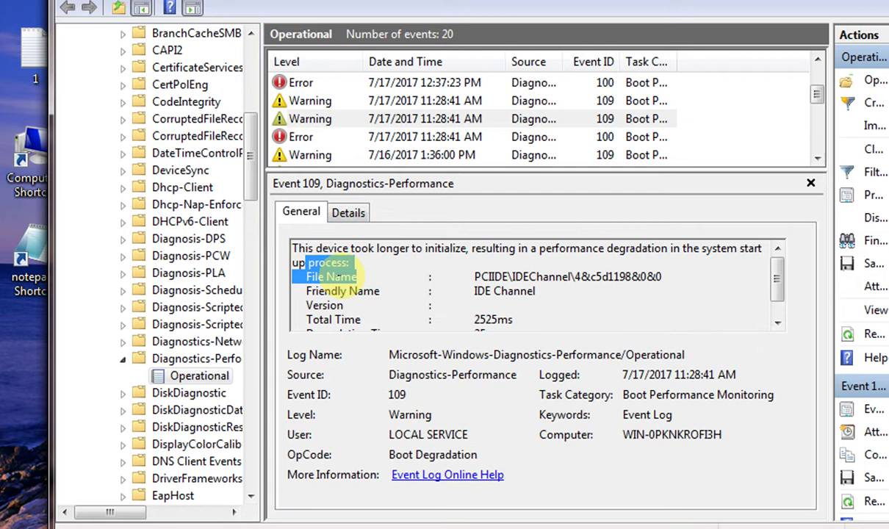
left_click(468, 104)
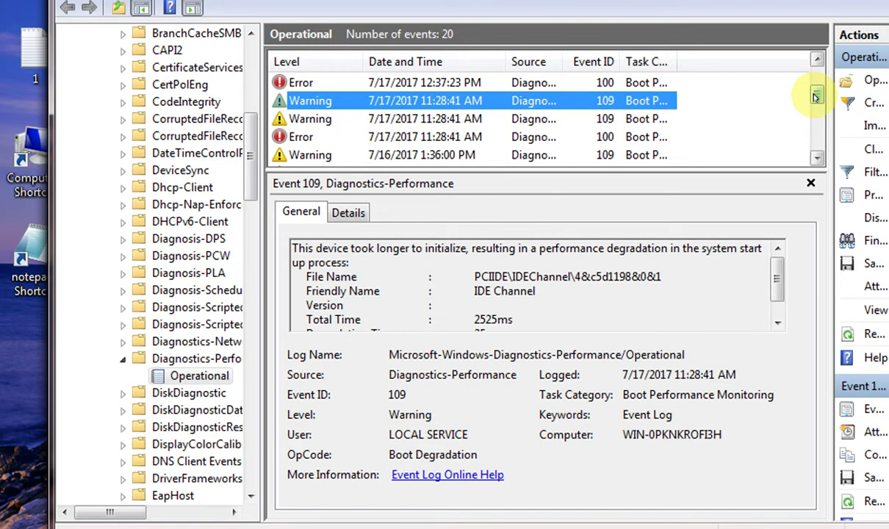
left_click_drag(816, 97, 815, 142)
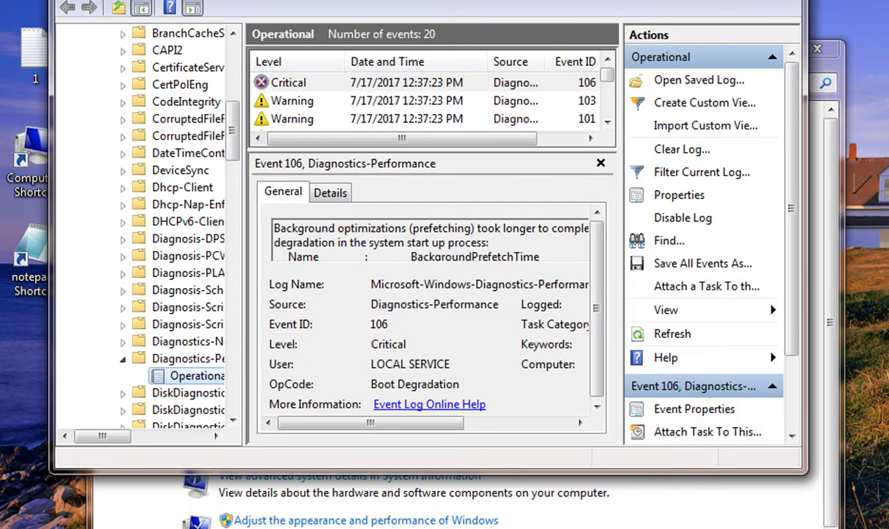
key("alt+F4")
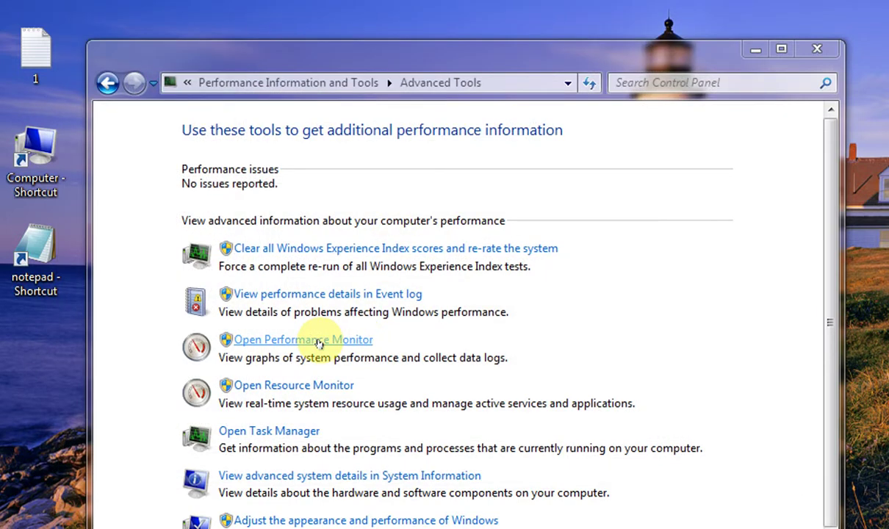
Open Performance Monitor from the advanced tools, resize its window, and display the live performance graph
left_click(318, 341)
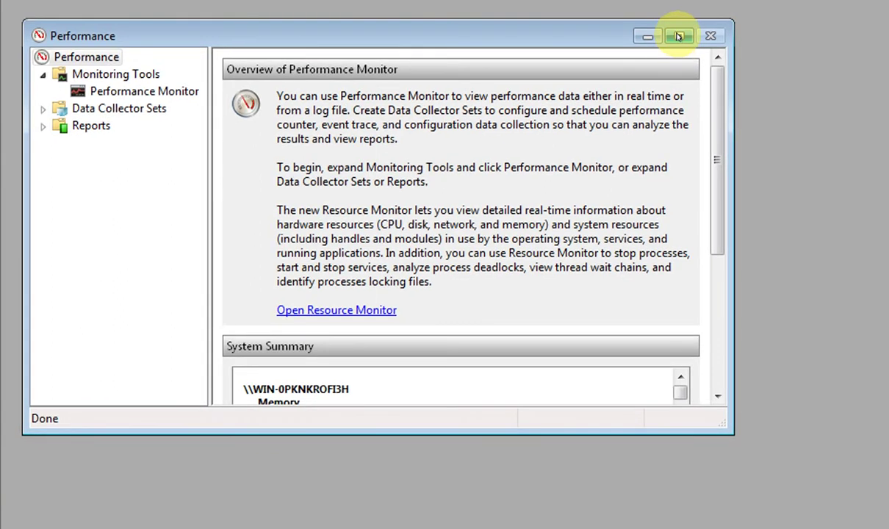
left_click(699, 56)
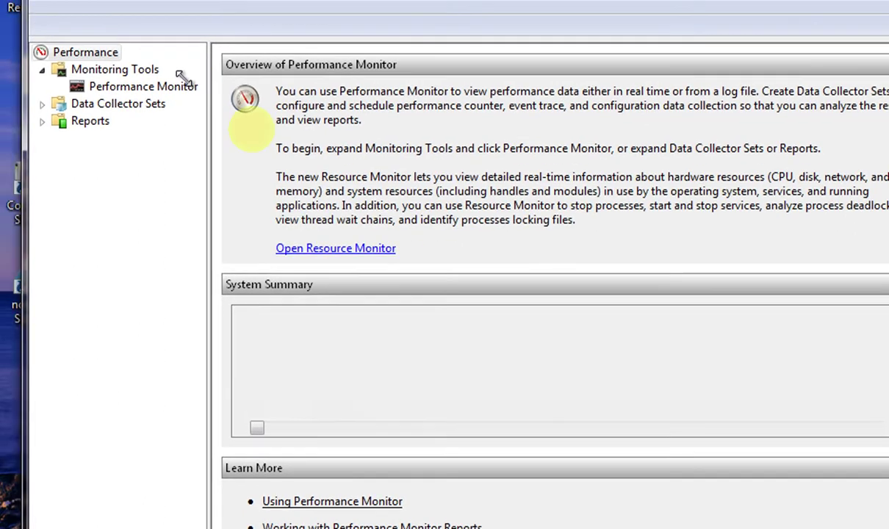
left_click_drag(283, 8, 168, 68)
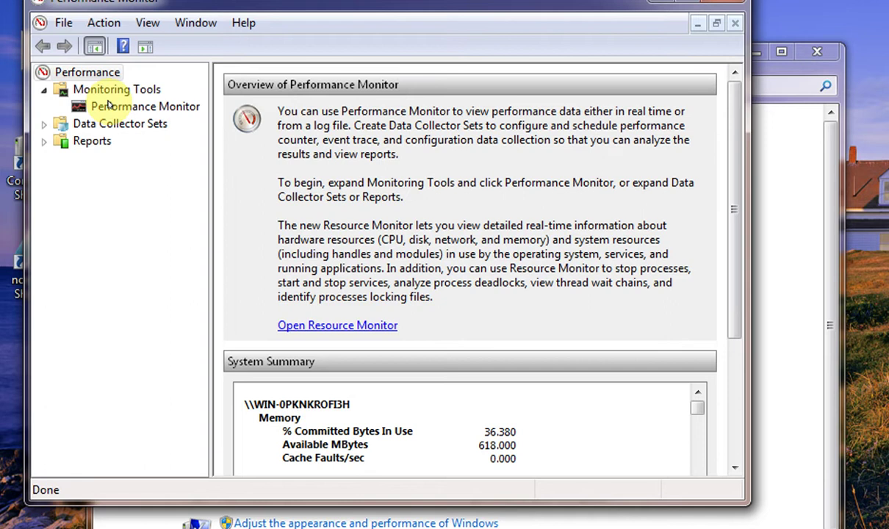
left_click(108, 105)
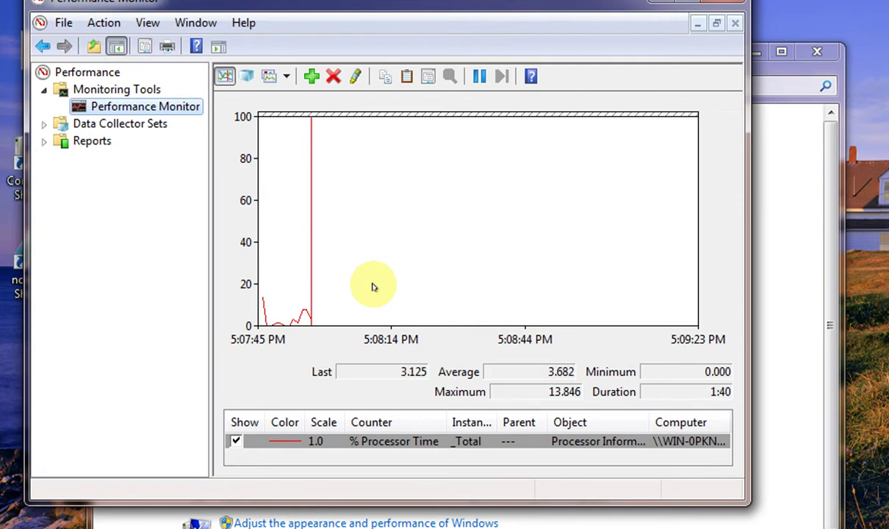
View the Data Collector Sets and Reports folders, and close Performance Monitor
left_click(96, 125)
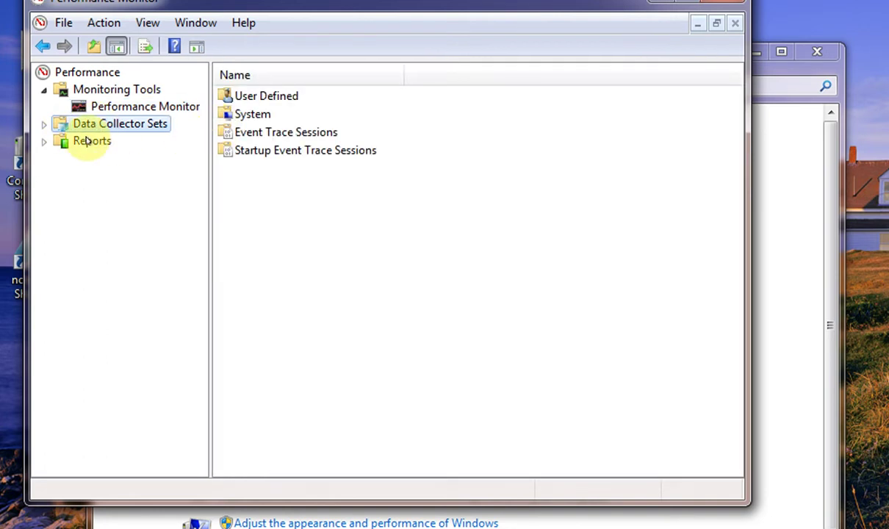
left_click(85, 141)
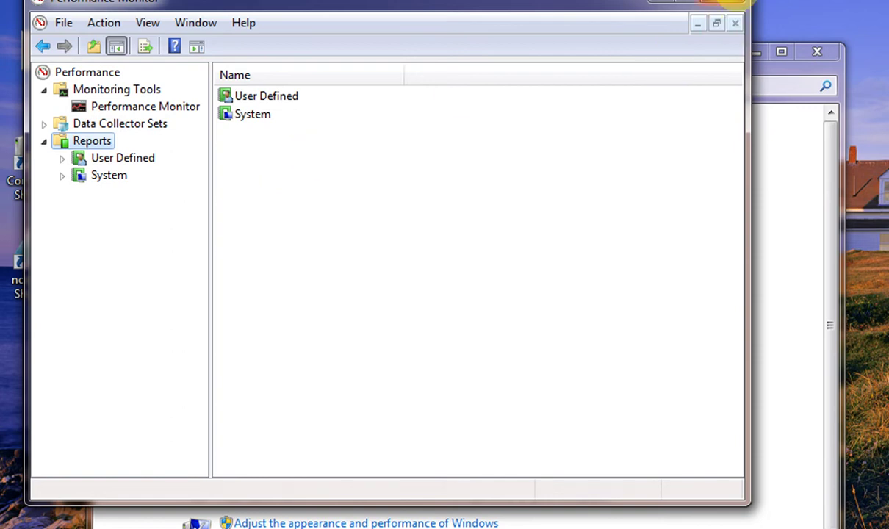
left_click(734, 2)
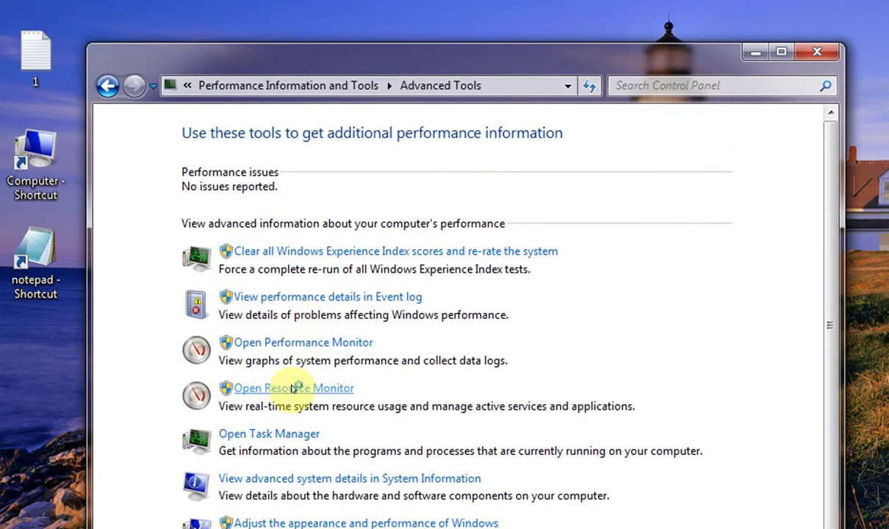
Open Resource Monitor from the advanced tools and show its overview of CPU, disk and network activity
left_click(284, 386)
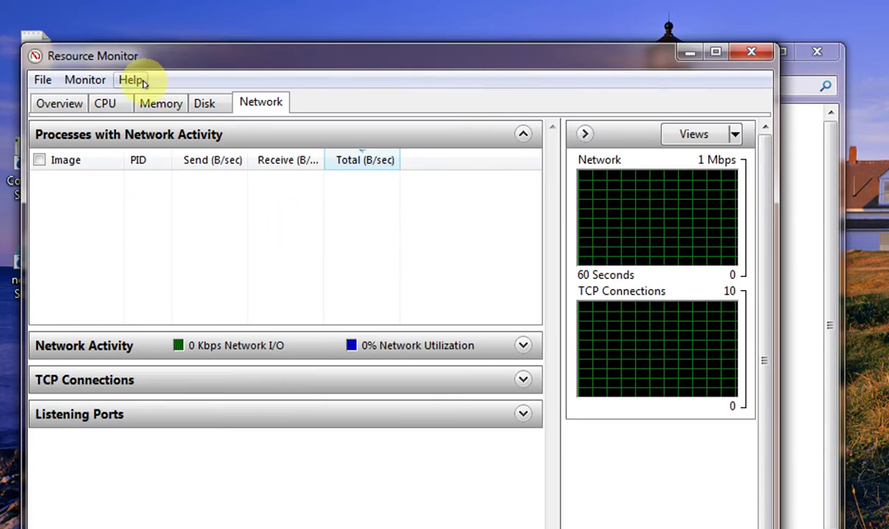
left_click(61, 103)
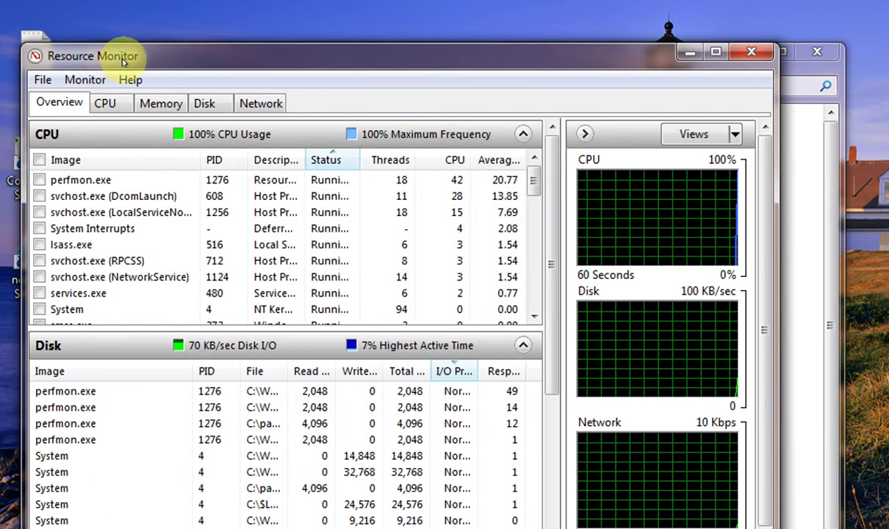
left_click_drag(124, 60, 145, 35)
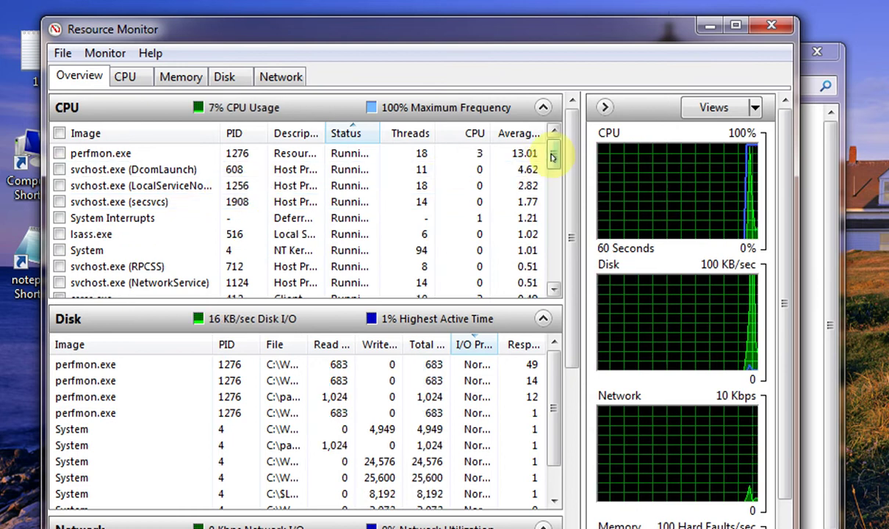
Examine the CPU processes, including System, and the disk, network and memory sections of the Resource Monitor overview
mouse_move(553, 151)
left_mouse_down()
mouse_move(552, 161)
mouse_move(552, 150)
left_mouse_up()
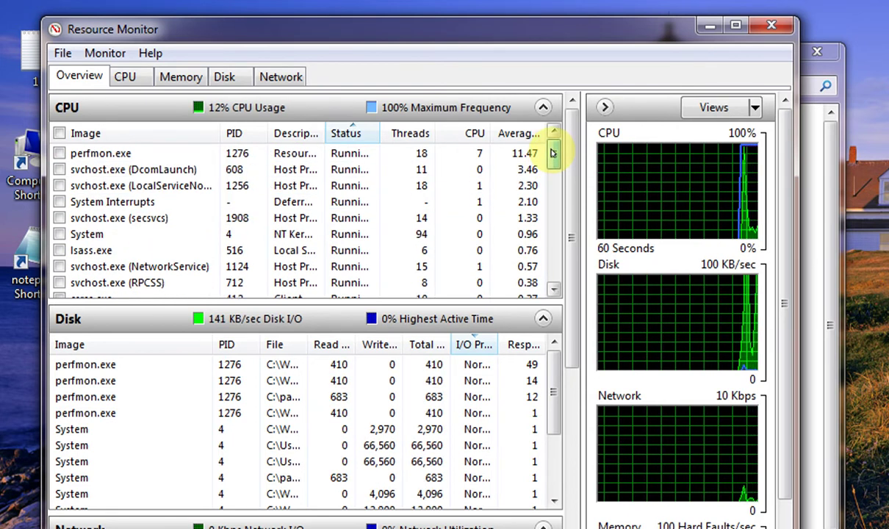
left_click(123, 230)
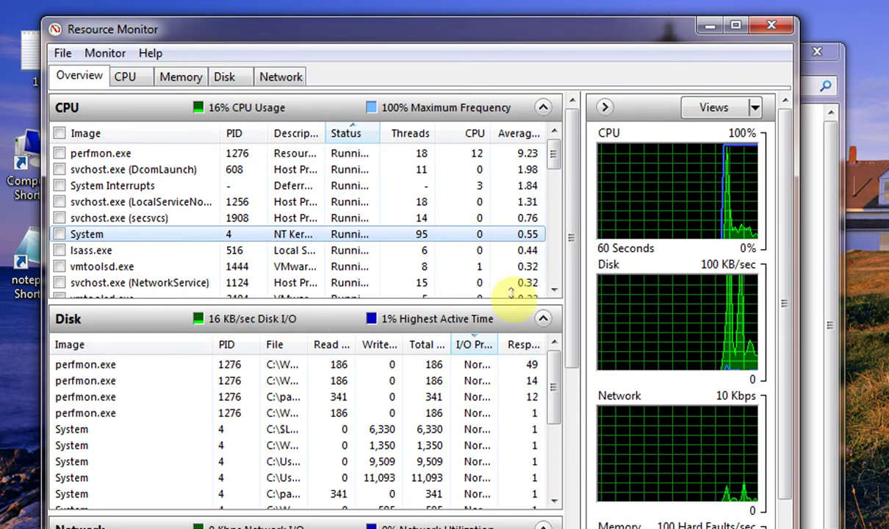
left_click_drag(572, 250, 571, 253)
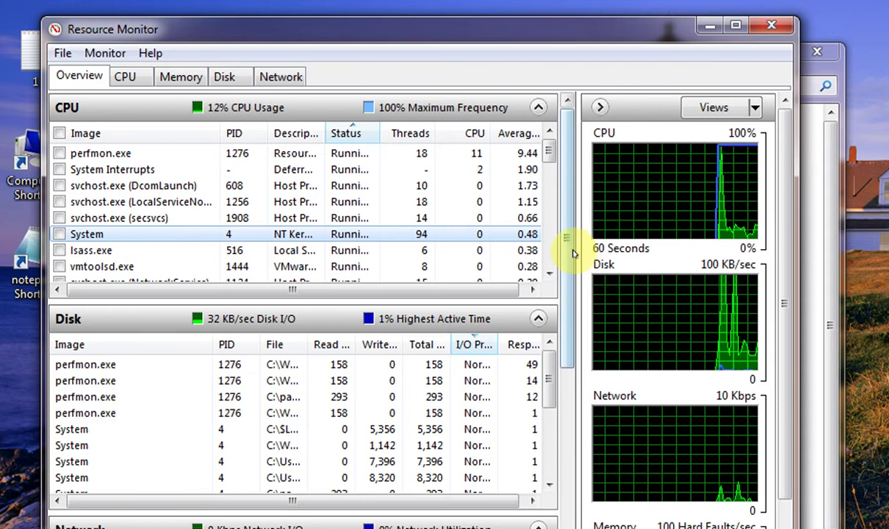
left_click_drag(563, 334, 565, 490)
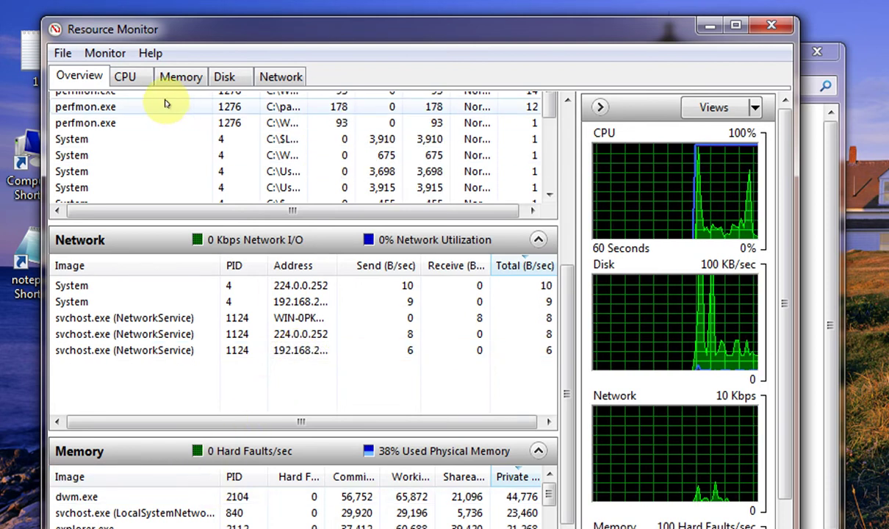
View the CPU, memory and network details in Resource Monitor, selecting the audiodg.exe process under memory, and close Resource Monitor
left_click(126, 79)
left_click(176, 76)
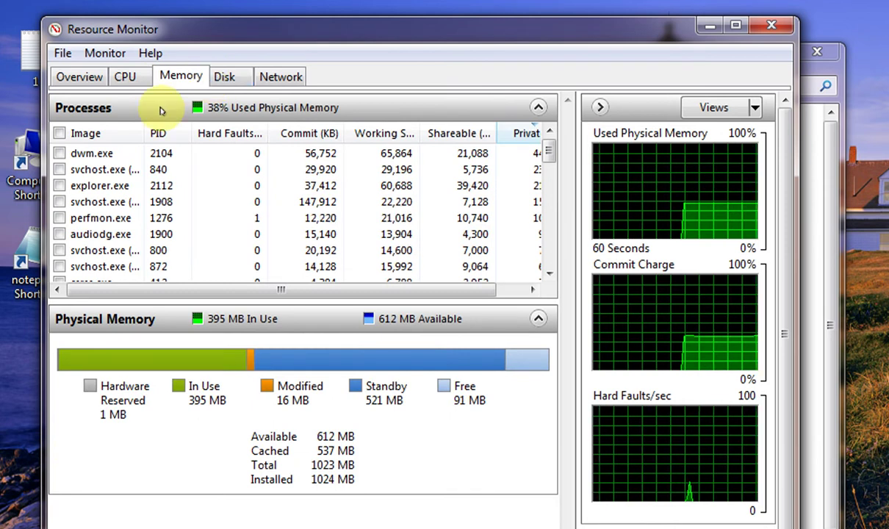
left_click(181, 236)
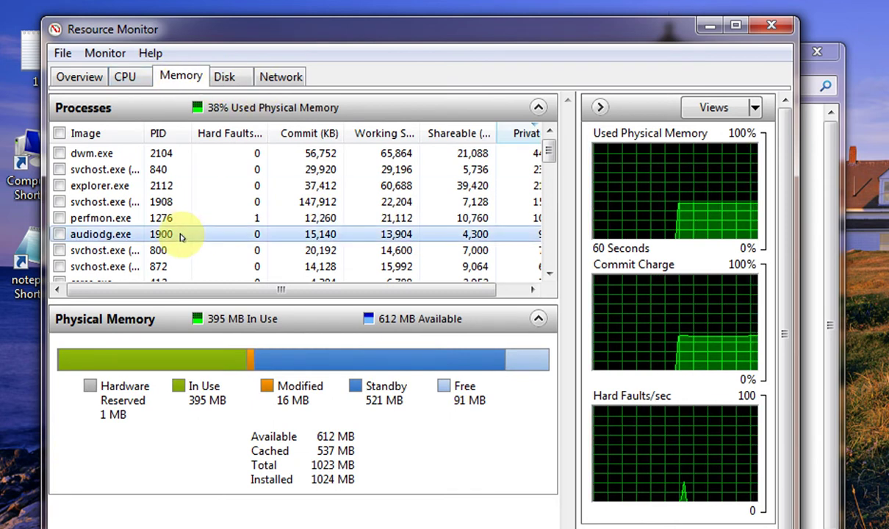
left_click(269, 79)
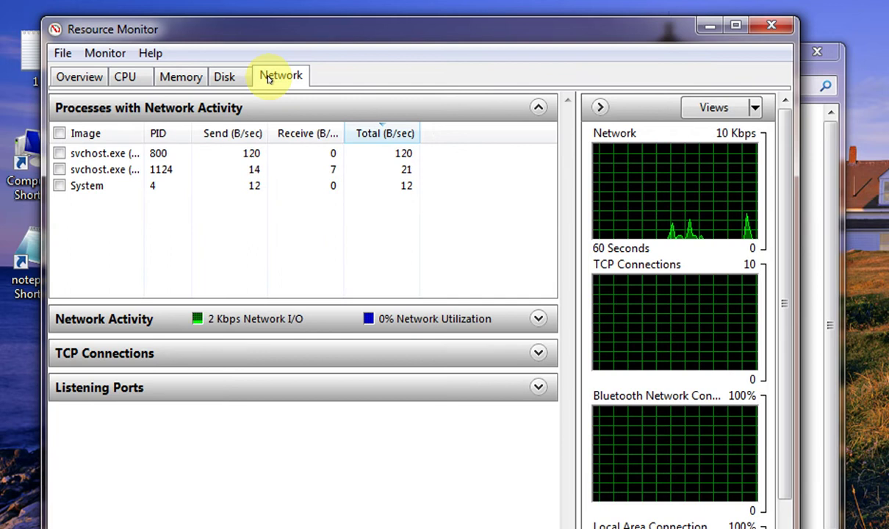
left_click(766, 33)
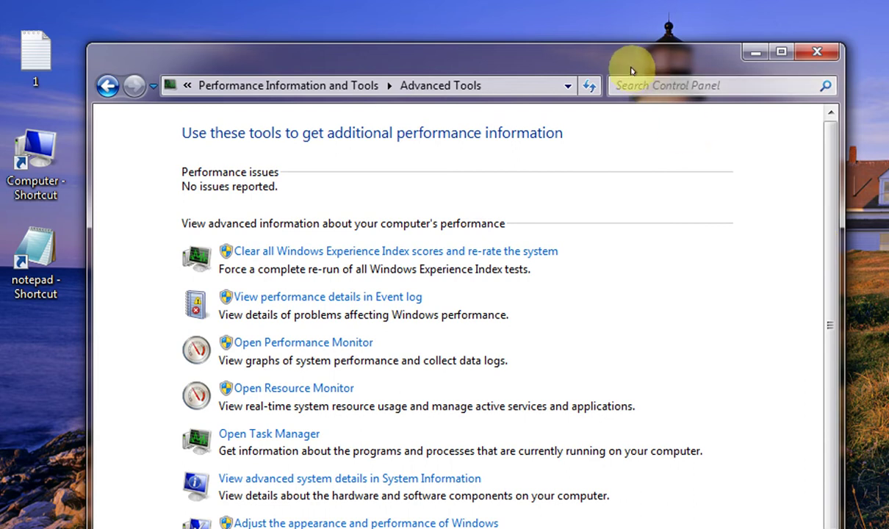
Move the Advanced Tools window up, open Task Manager from it, and show the running processes with its window moved up
left_click_drag(632, 71, 620, 30)
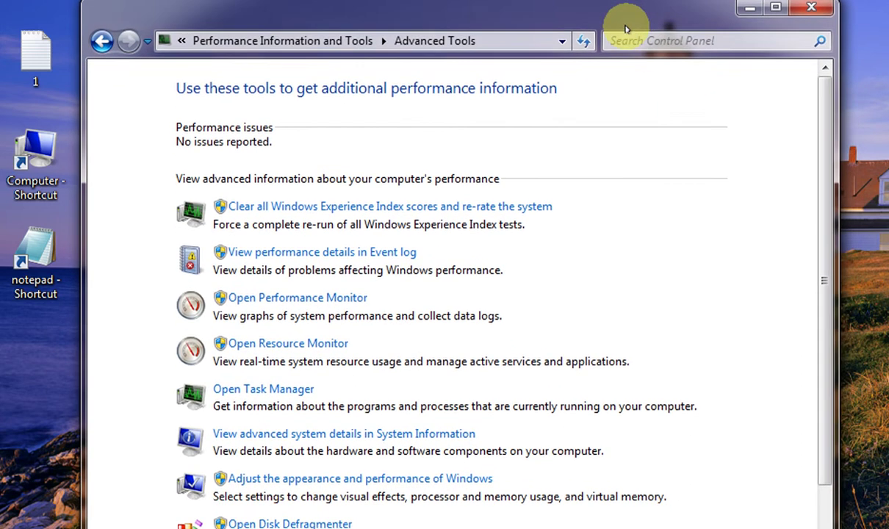
left_click(292, 387)
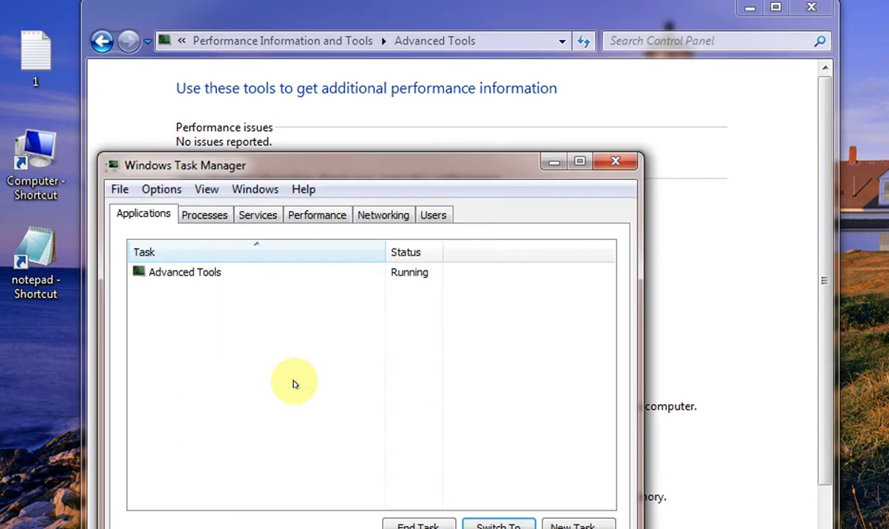
left_click(202, 214)
left_click_drag(252, 168, 265, 63)
View the services, performance, networking and users information in Task Manager, and close it
left_click(271, 110)
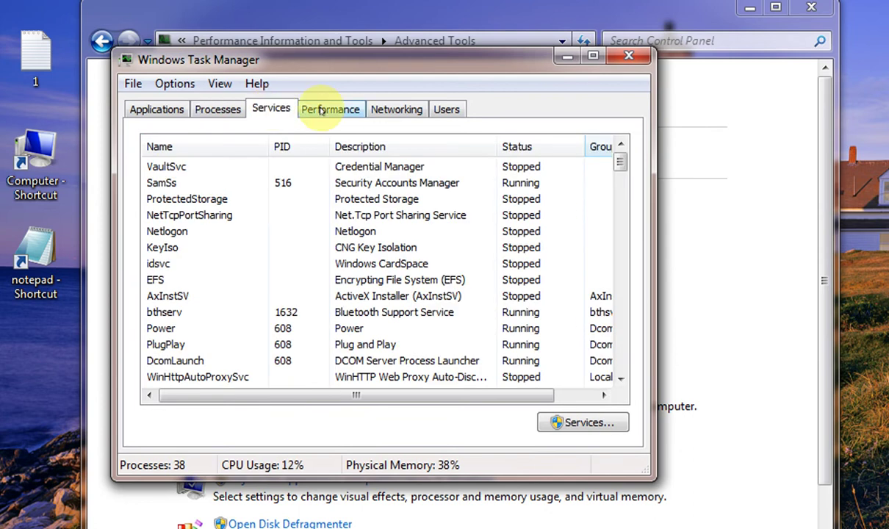
left_click(328, 111)
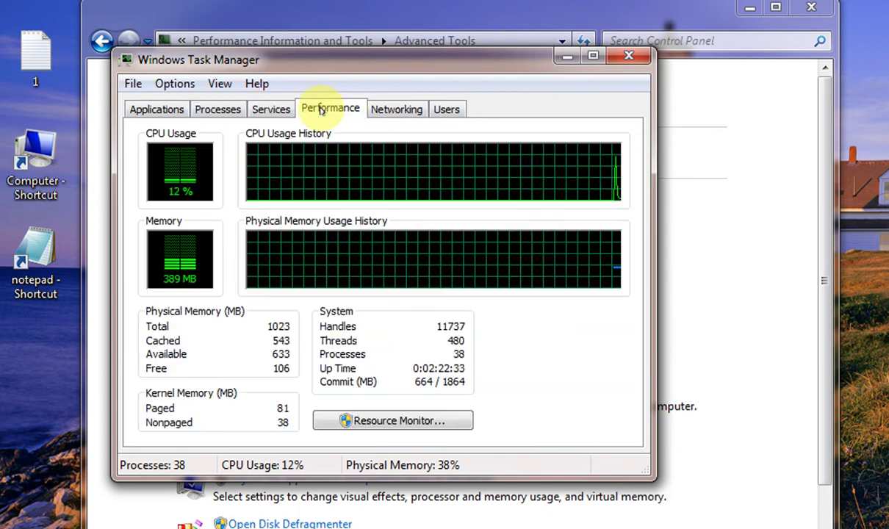
left_click(406, 111)
left_click(454, 109)
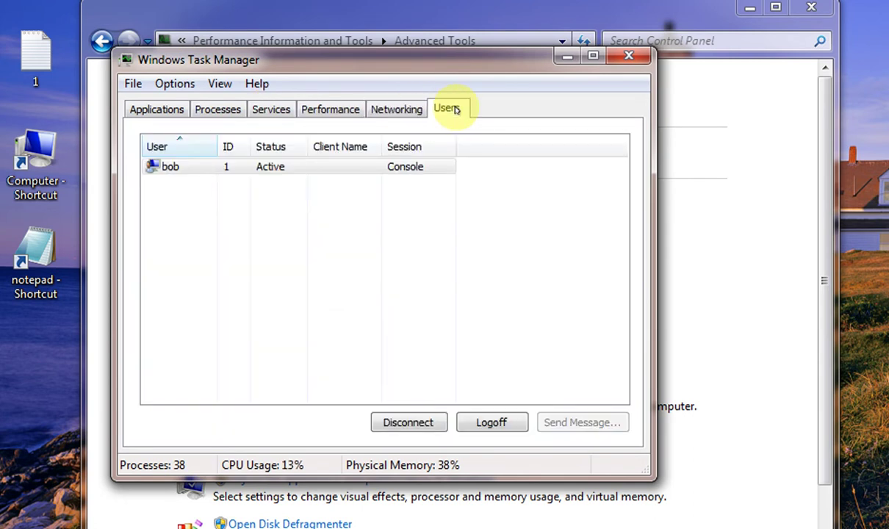
left_click(629, 56)
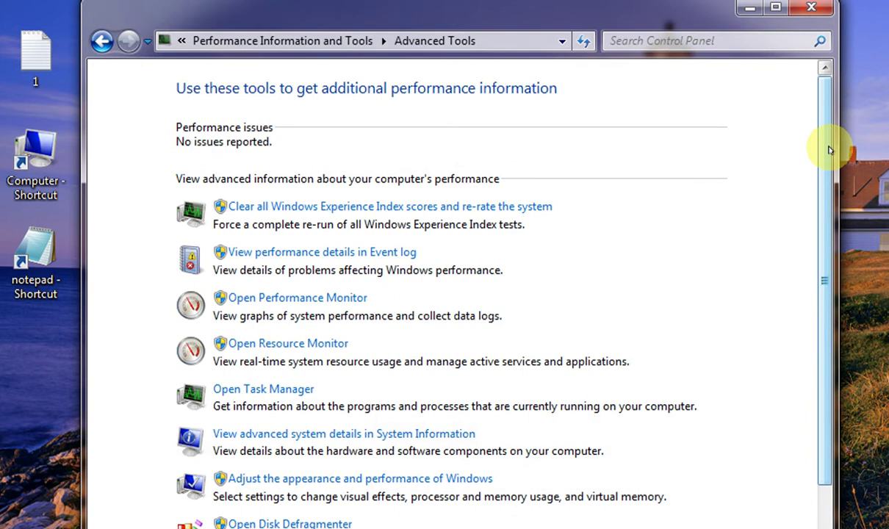